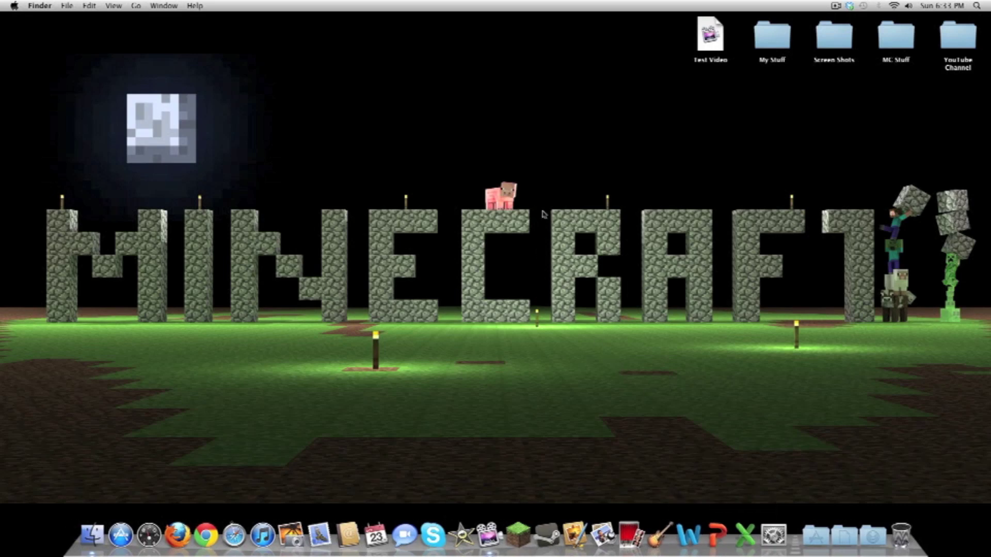
# Select the Test Video project file on the desktop.
pyautogui.click(711, 44)
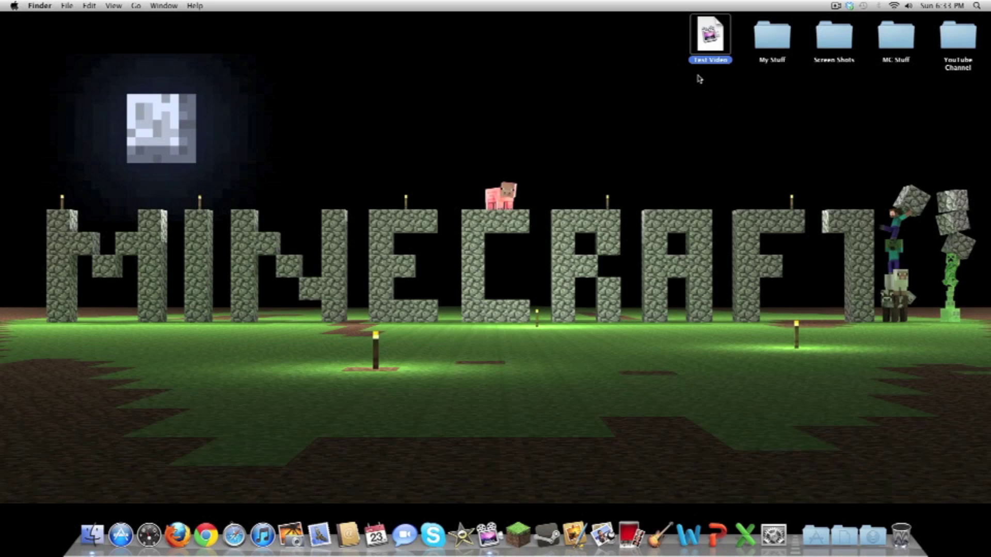
# Open Test Video in ScreenFlow and crop the recorded menu bar off the footage's top edge.
pyautogui.doubleClick(717, 36)
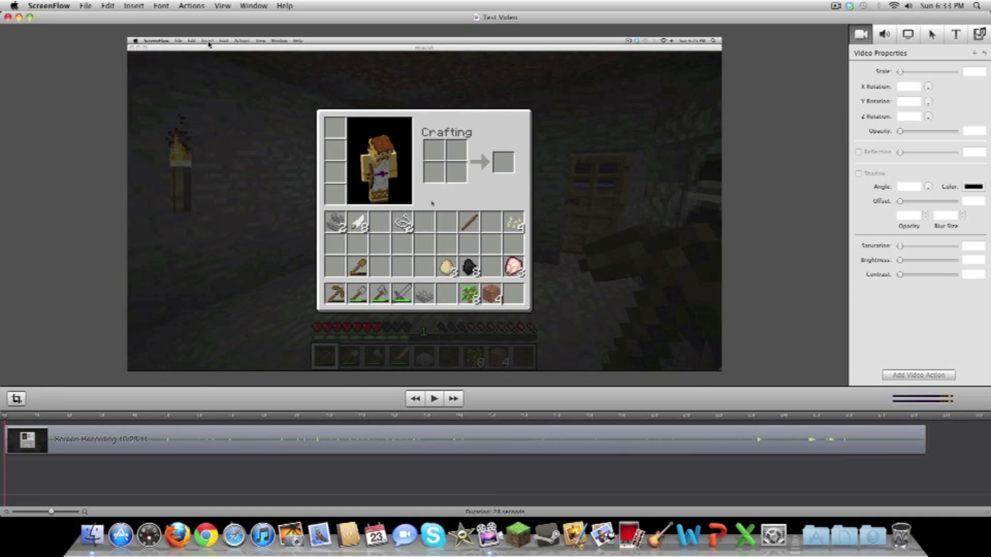
pyautogui.click(16, 399)
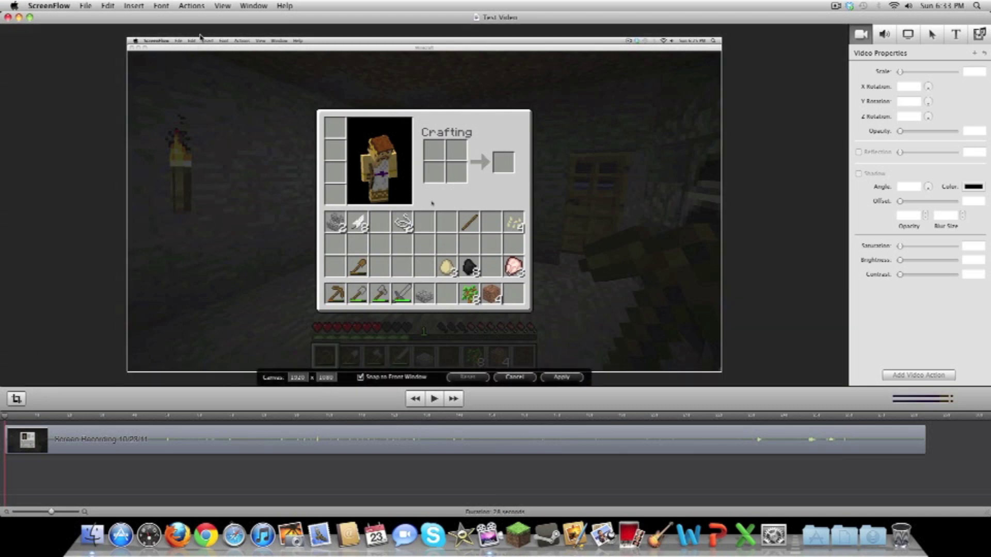
pyautogui.moveTo(200, 37); pyautogui.dragTo(202, 50)
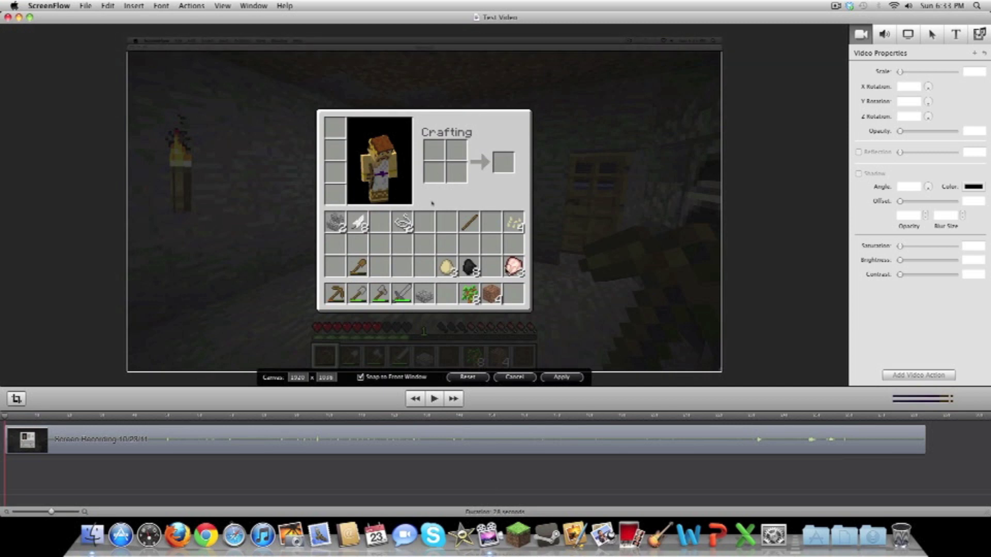
pyautogui.click(567, 380)
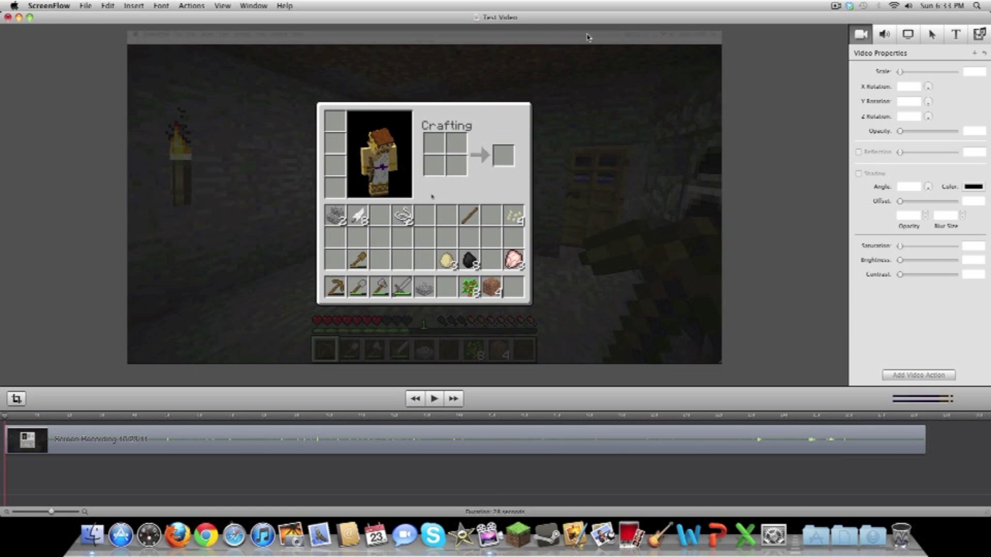
# Start exporting the movie from the File menu under the name 'test video'.
pyautogui.click(89, 6)
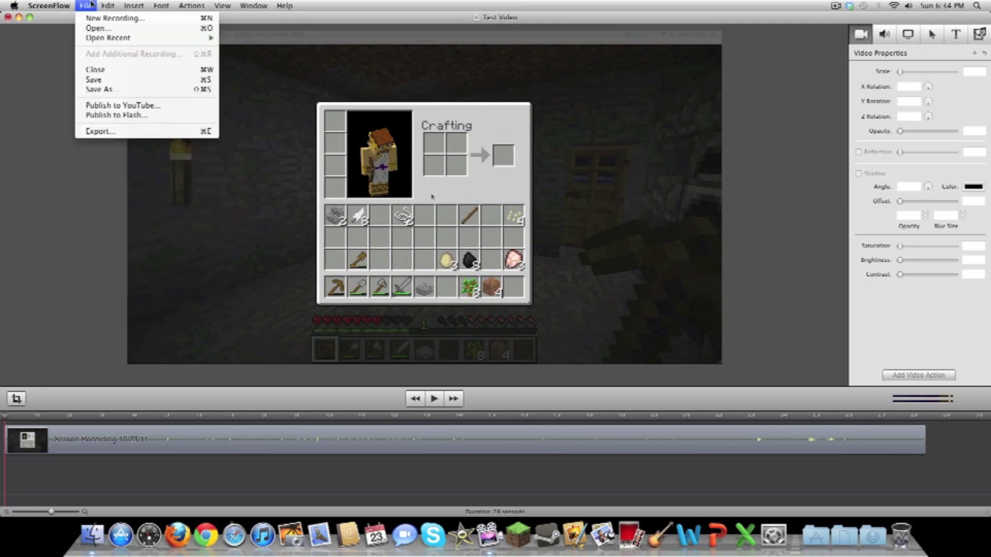
pyautogui.click(101, 132)
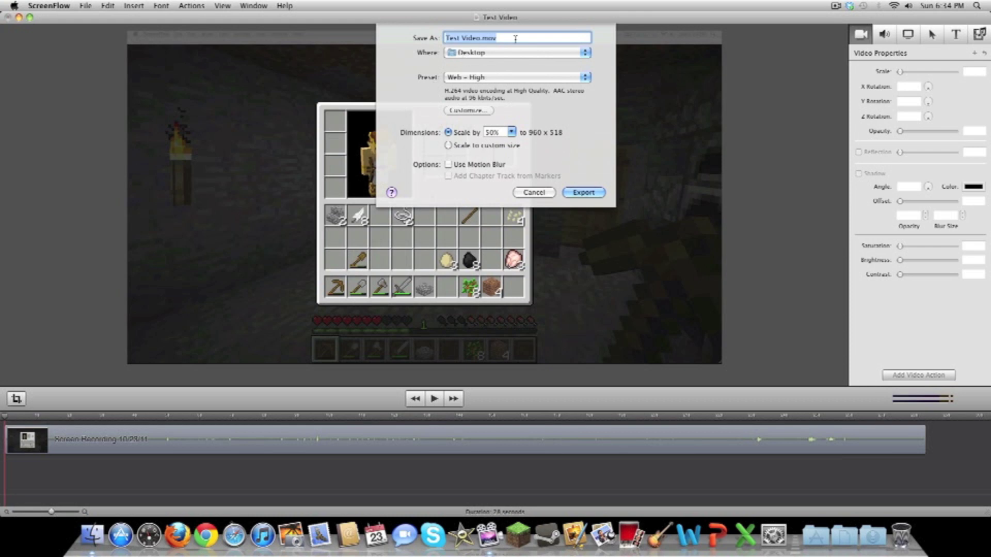
pyautogui.write('test video')
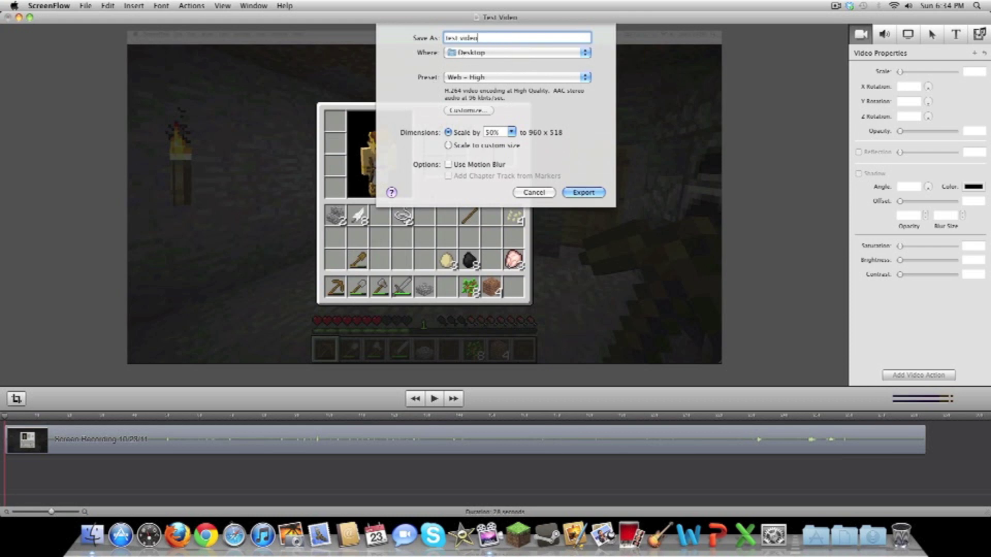
# In the movie settings, set video quality to Best and size to 1280x720 HD.
pyautogui.click(473, 109)
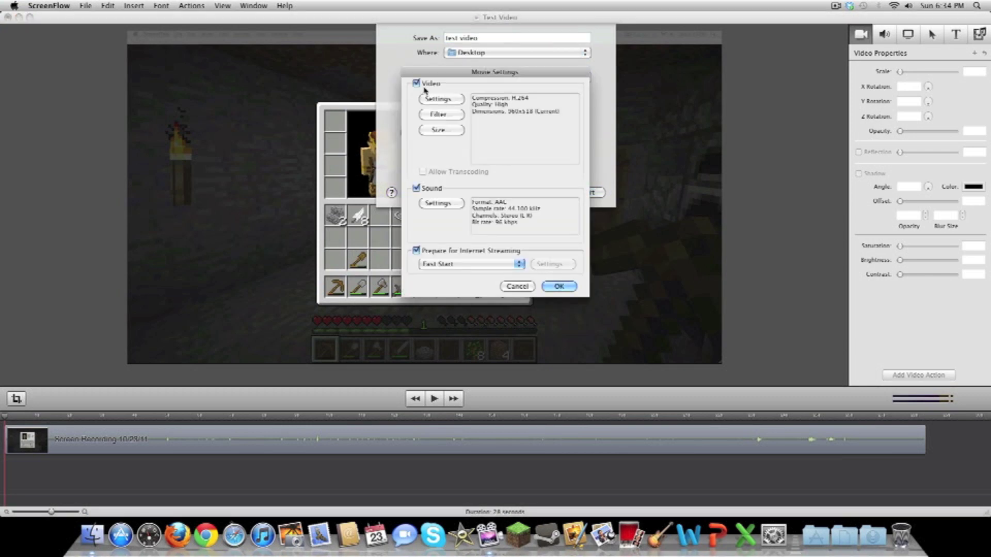
pyautogui.click(437, 99)
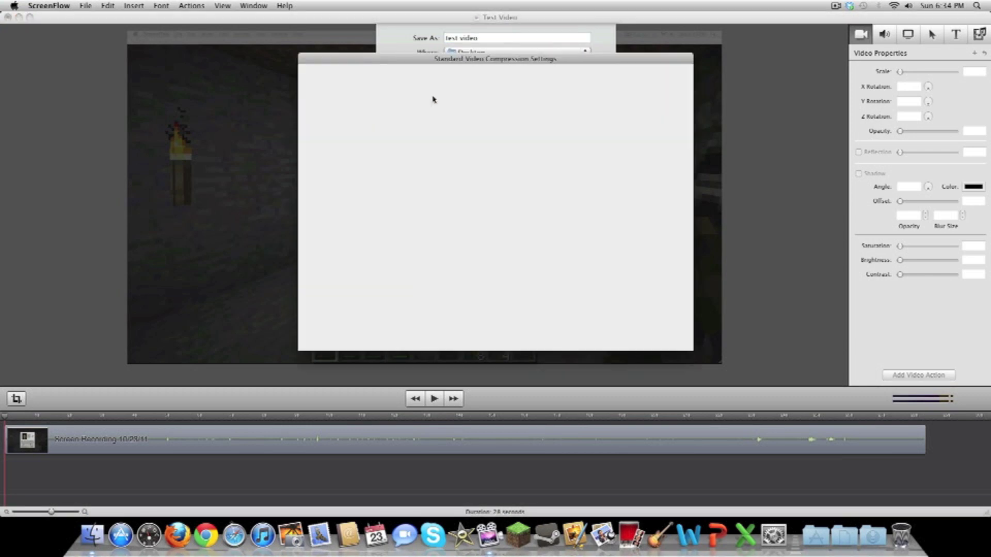
pyautogui.moveTo(433, 213); pyautogui.dragTo(465, 213)
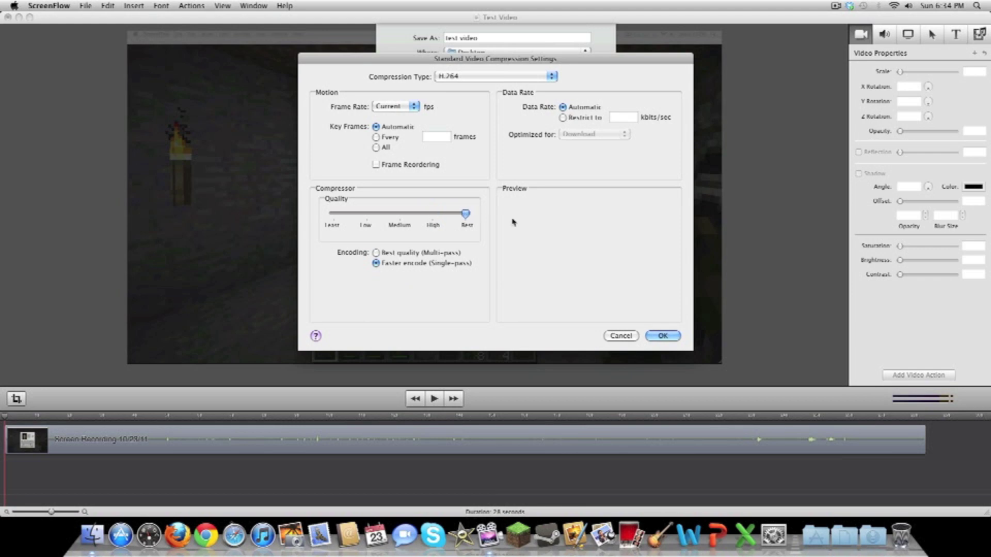
pyautogui.click(663, 336)
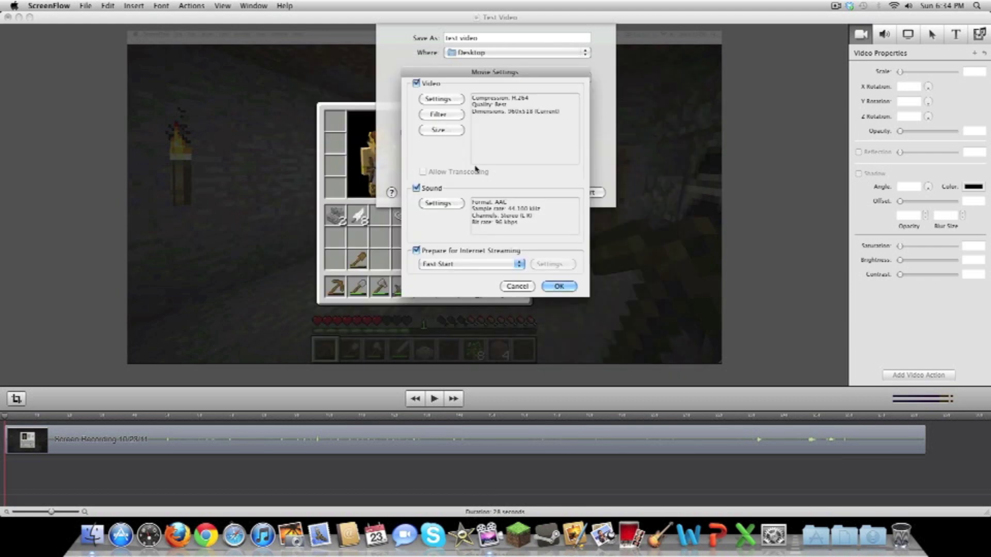
pyautogui.click(442, 132)
pyautogui.click(447, 115)
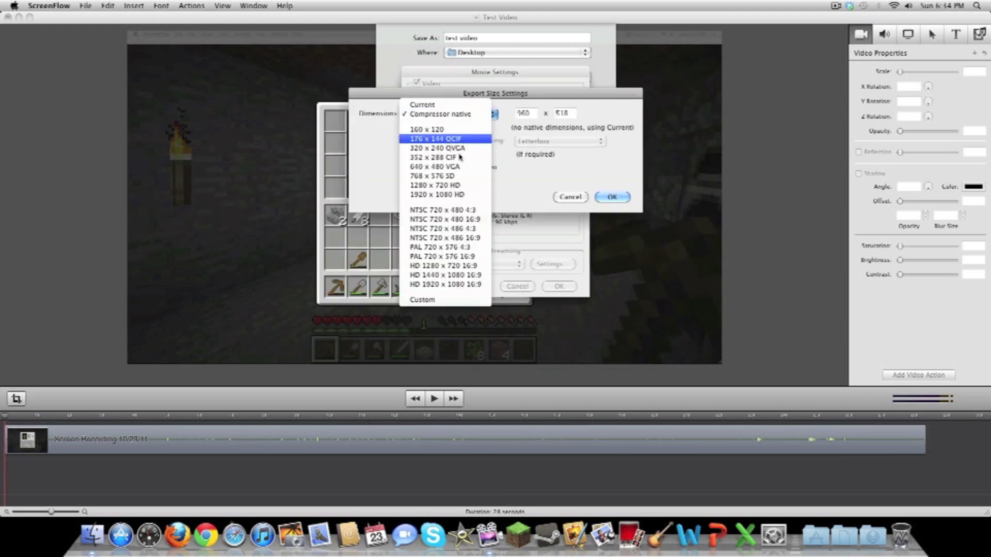
pyautogui.click(463, 186)
pyautogui.click(613, 198)
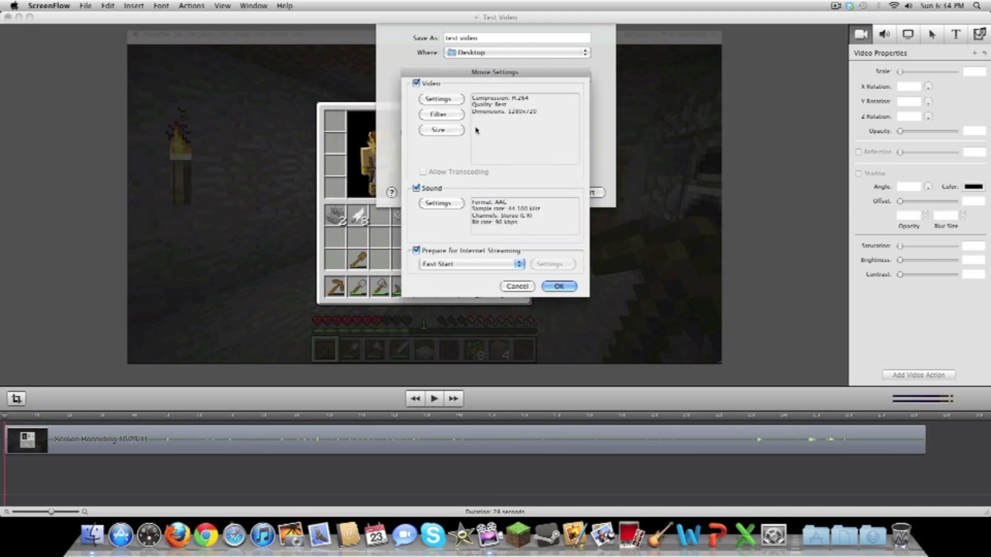
# Set the sound bit rate to 192 kbps and confirm the movie settings.
pyautogui.click(450, 205)
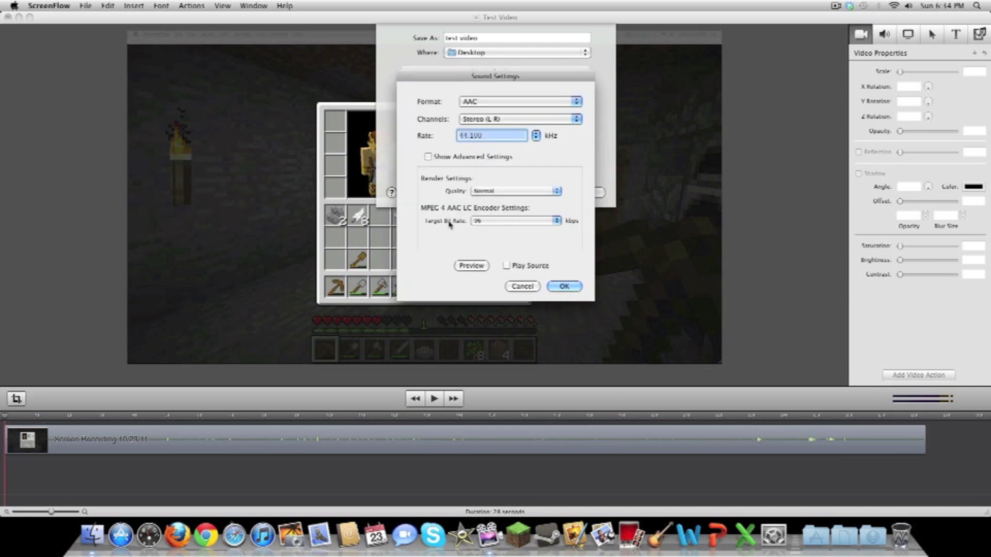
pyautogui.click(496, 222)
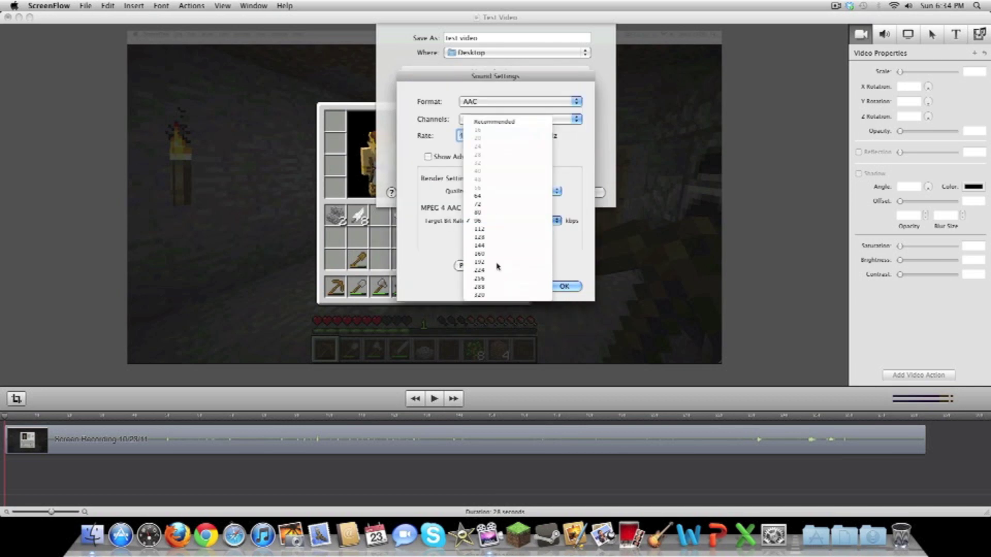
pyautogui.click(496, 261)
pyautogui.click(565, 287)
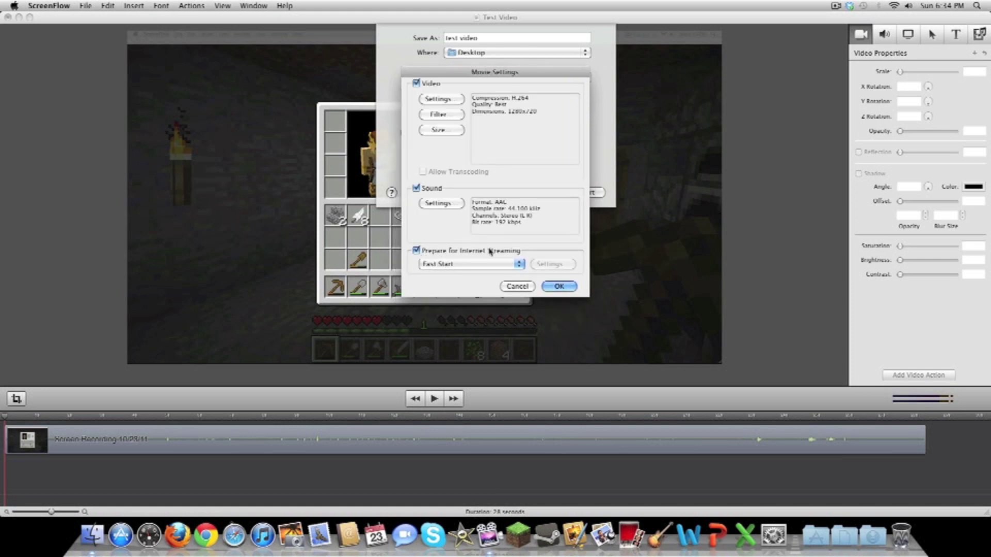
pyautogui.click(559, 286)
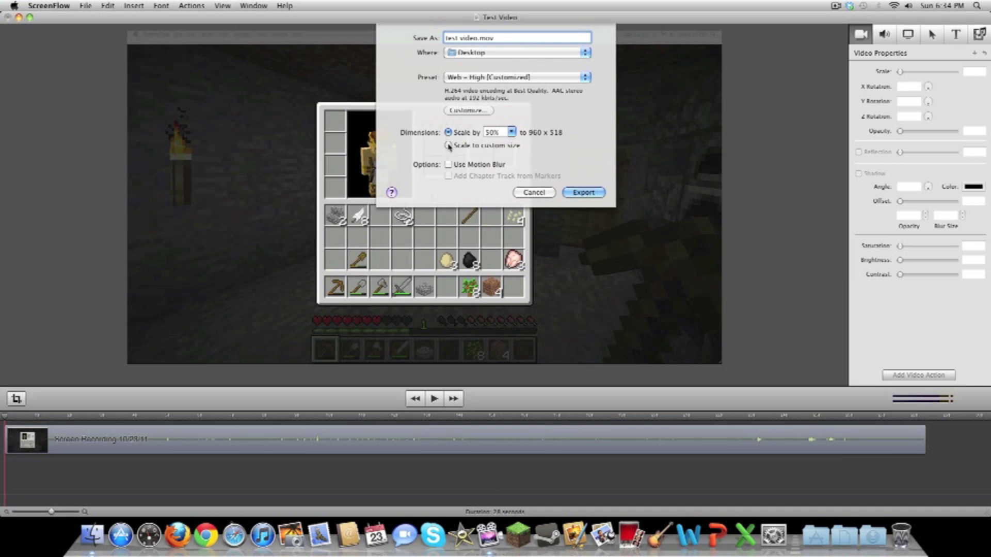
# Enter a custom output size of 1280 x 720 and export the movie.
pyautogui.click(448, 146)
pyautogui.doubleClick(511, 160)
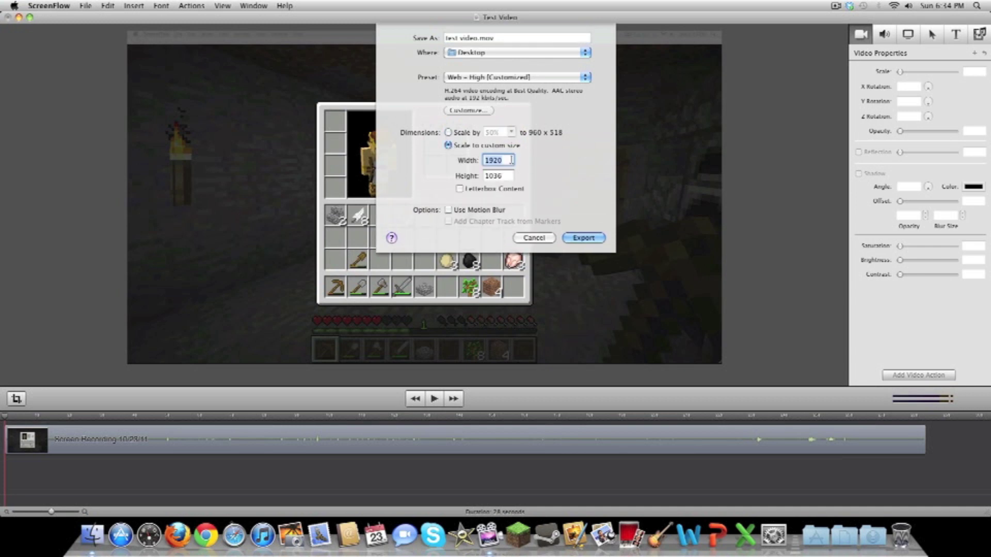
pyautogui.write('1280')
pyautogui.press('Tab')
pyautogui.write('720')
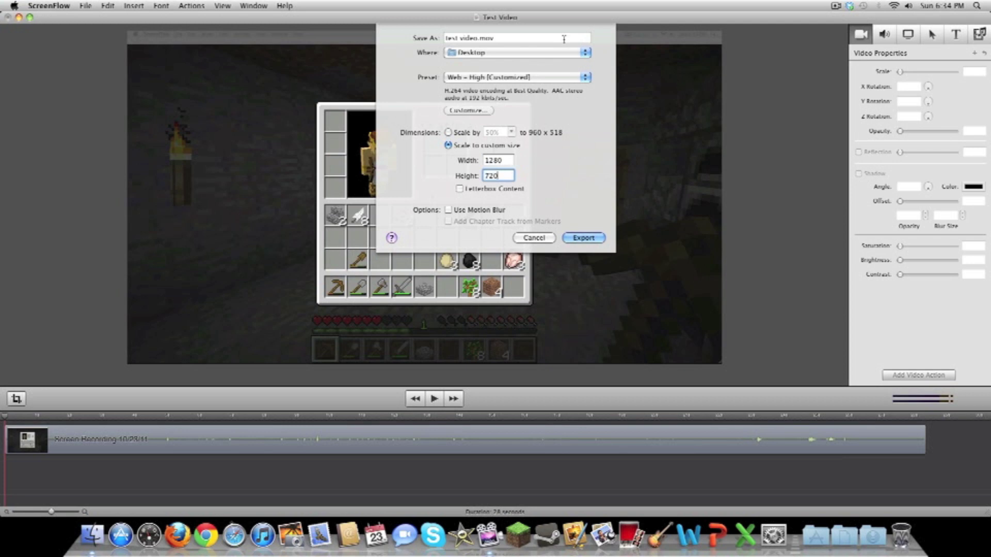
pyautogui.press('Tab')
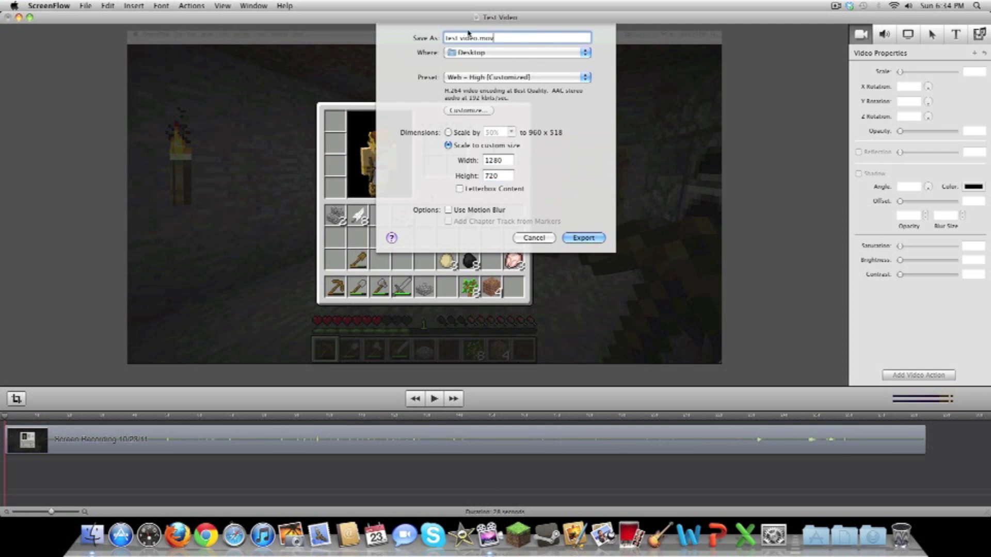
pyautogui.click(595, 237)
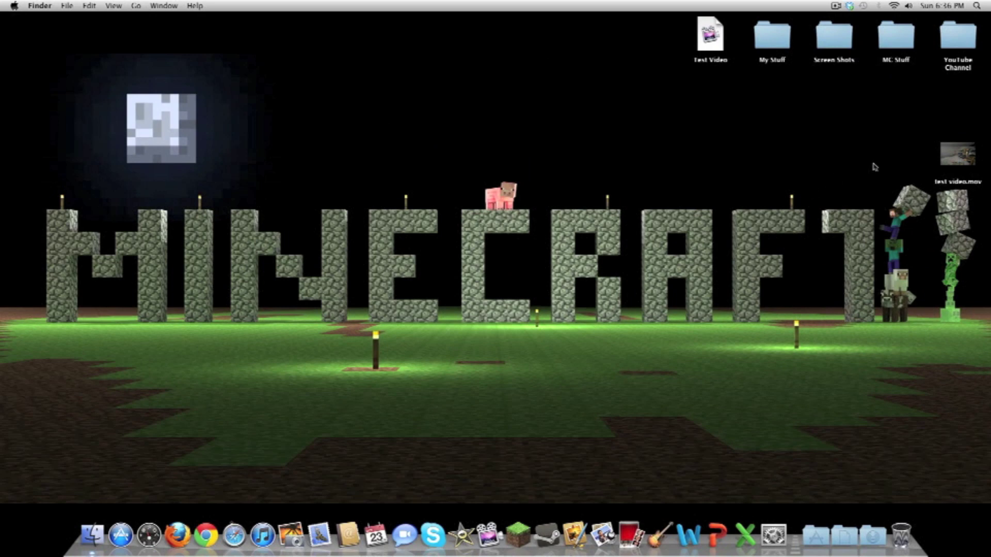
# Move test video.mov into the top desktop row next to Test Video.
pyautogui.moveTo(957, 157); pyautogui.dragTo(637, 45)
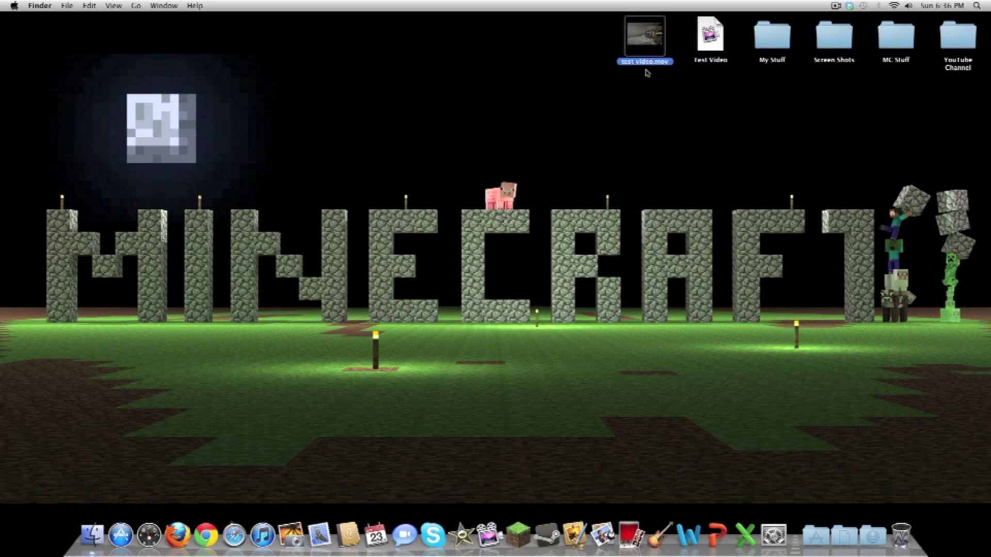
pyautogui.click(677, 127)
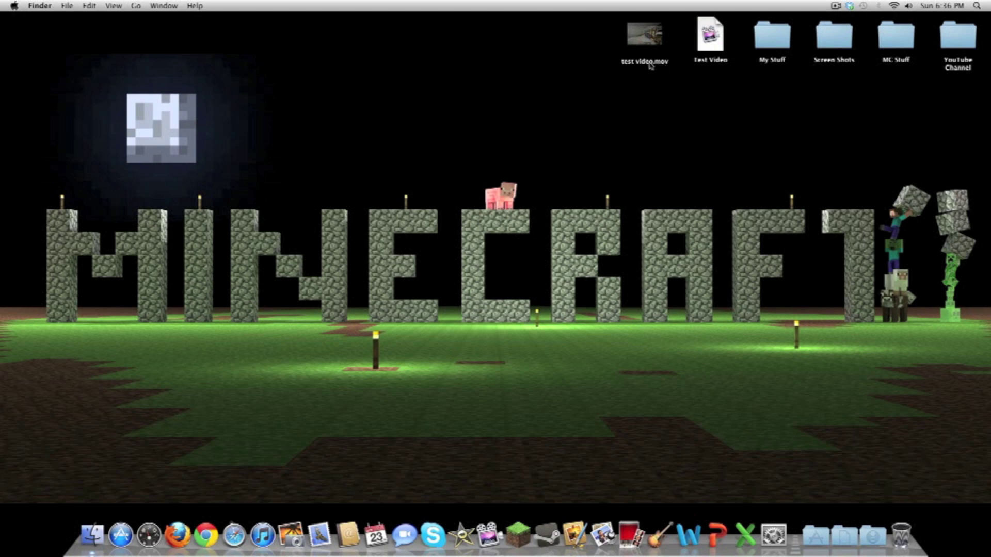
# Launch iMovie and display the Minecraft clips of New Event 10-21-11.
pyautogui.click(461, 534)
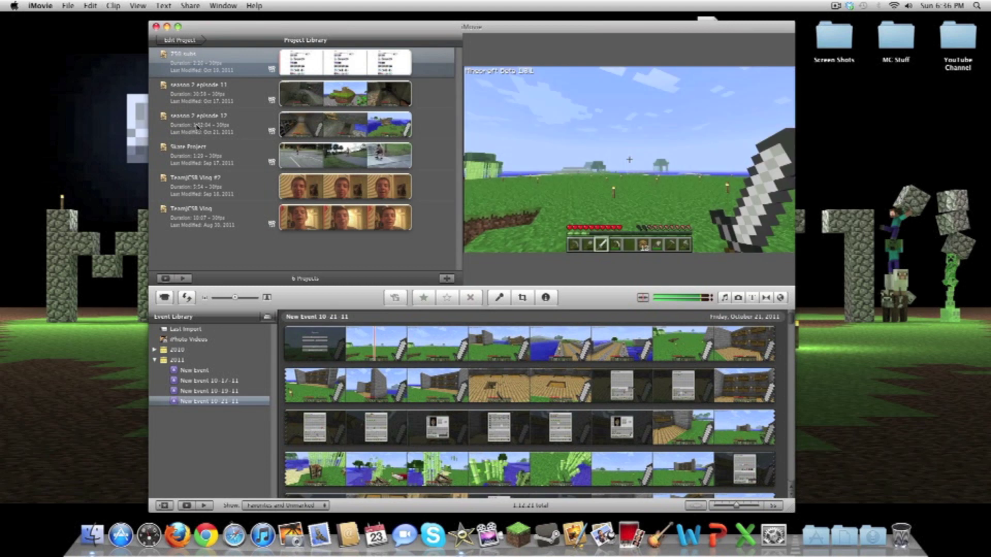
pyautogui.click(235, 392)
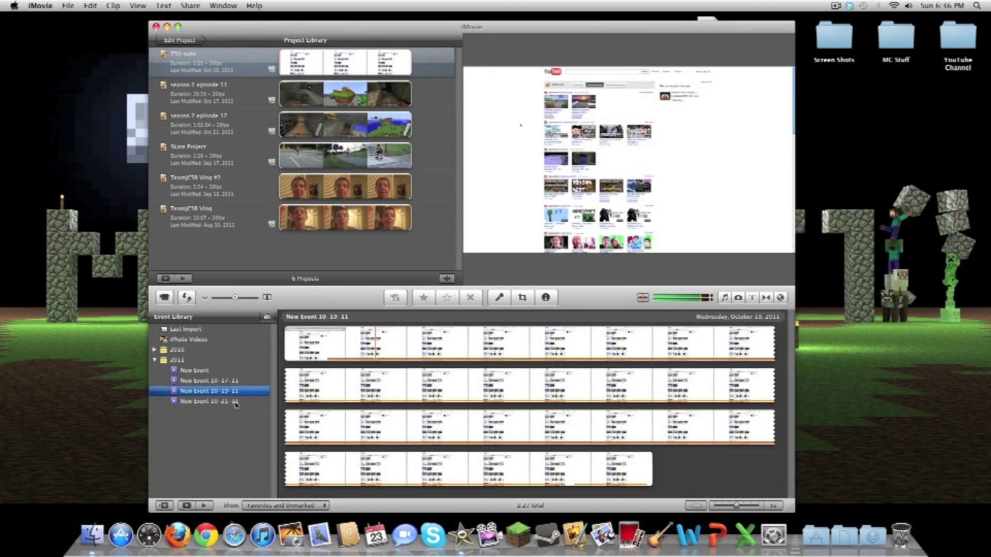
pyautogui.click(234, 402)
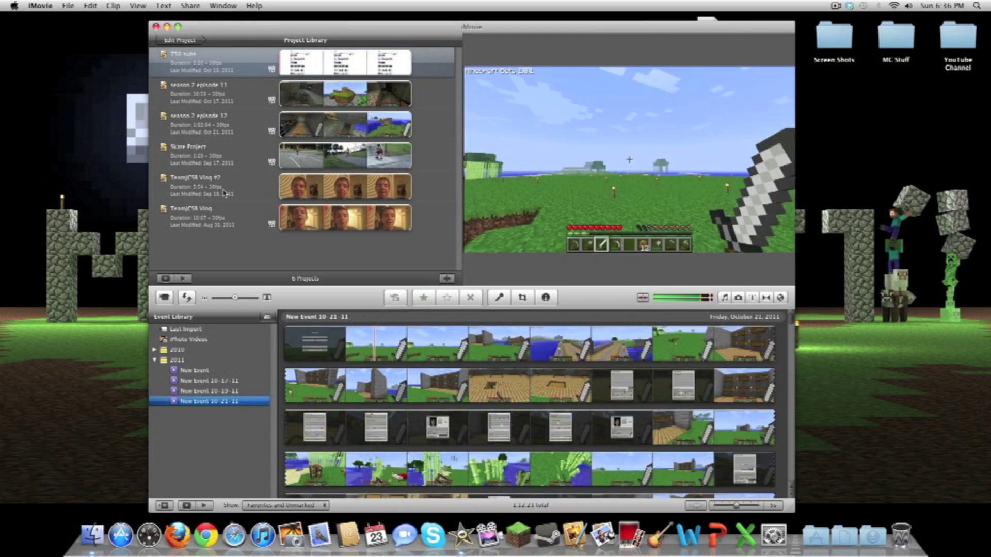
# Create a new iMovie project named 'test video'.
pyautogui.click(446, 279)
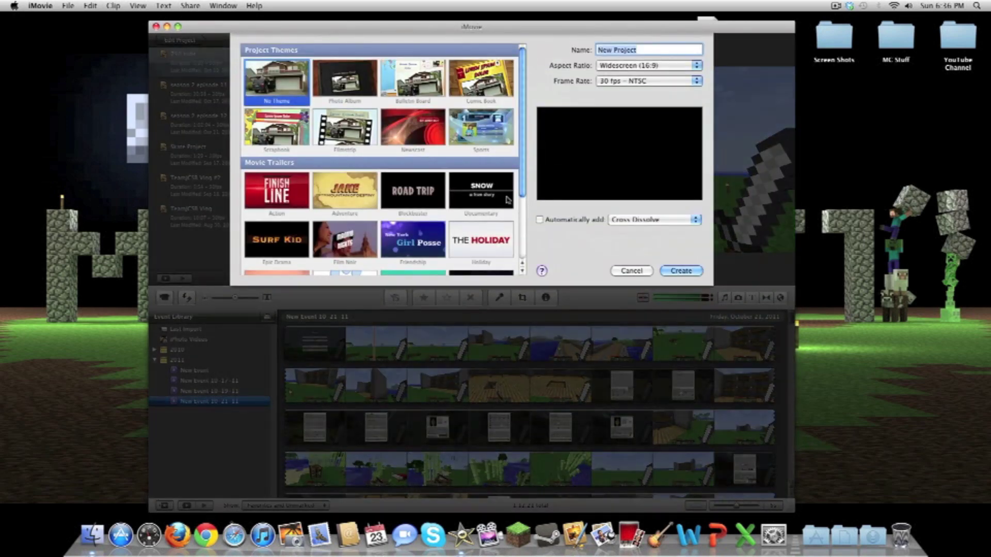
pyautogui.write('test video')
pyautogui.press('Return')
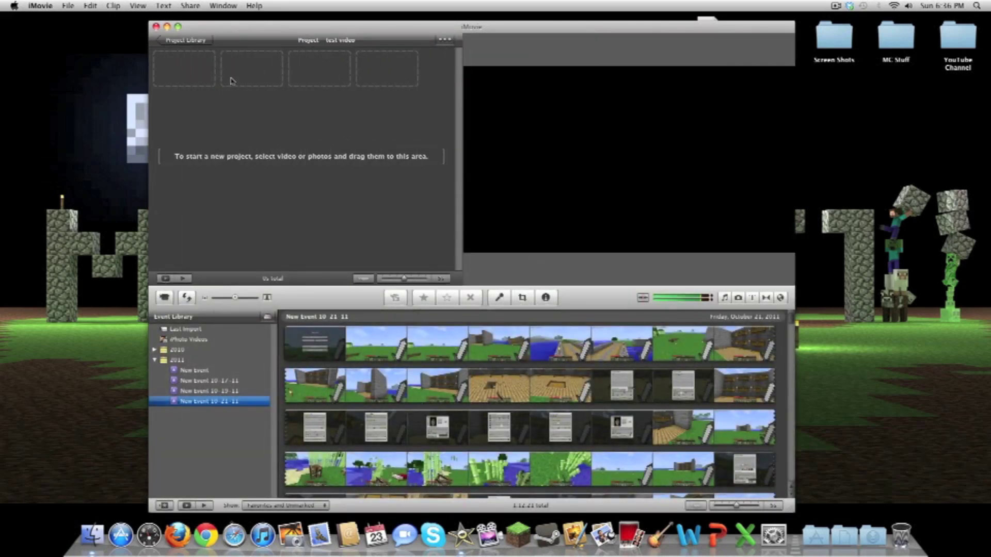
# Reposition the iMovie window and create a new empty event from the File menu.
pyautogui.moveTo(273, 30); pyautogui.dragTo(163, 23)
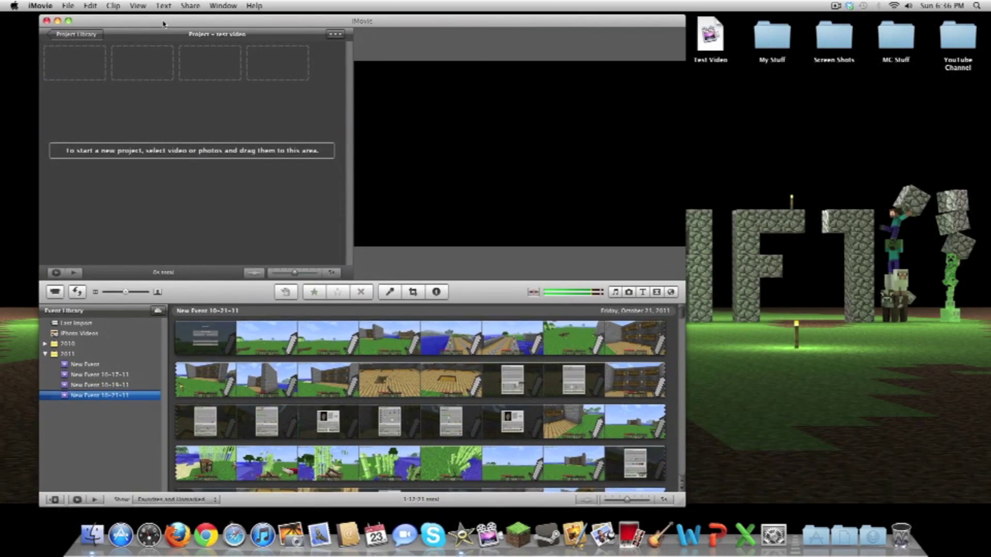
pyautogui.click(65, 6)
pyautogui.click(97, 44)
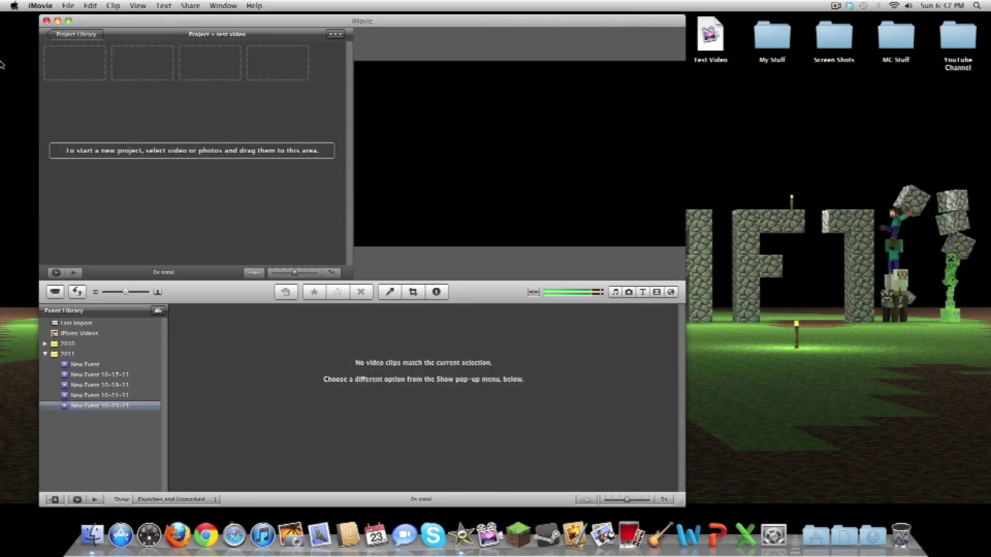
# Import test video.mov from the Desktop using File > Import > Movies.
pyautogui.click(73, 5)
pyautogui.moveTo(111, 80)
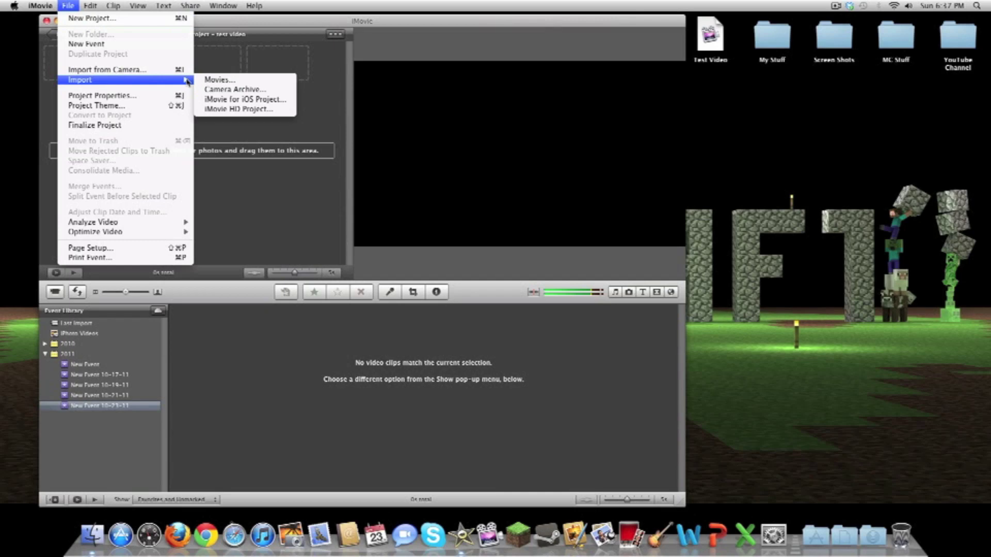
pyautogui.click(217, 80)
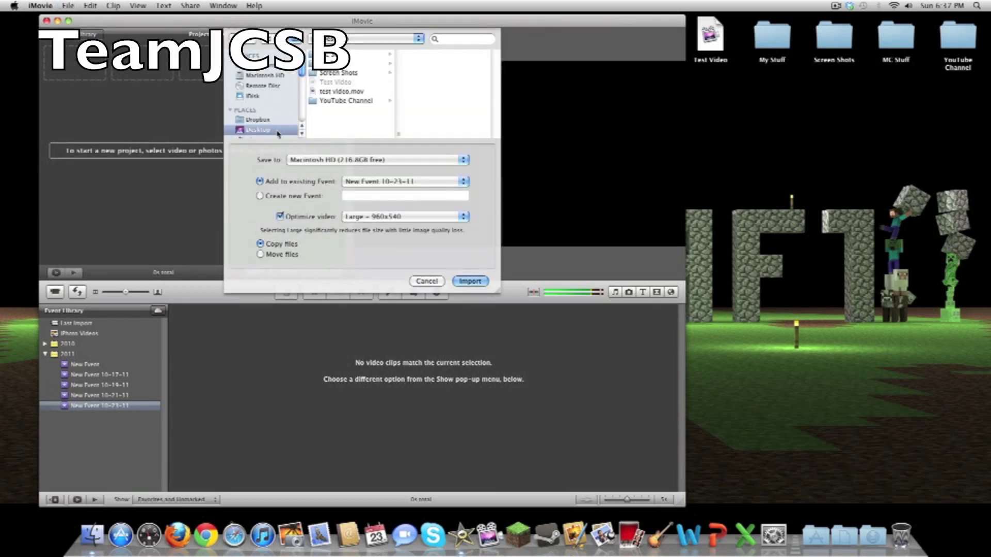
pyautogui.click(351, 93)
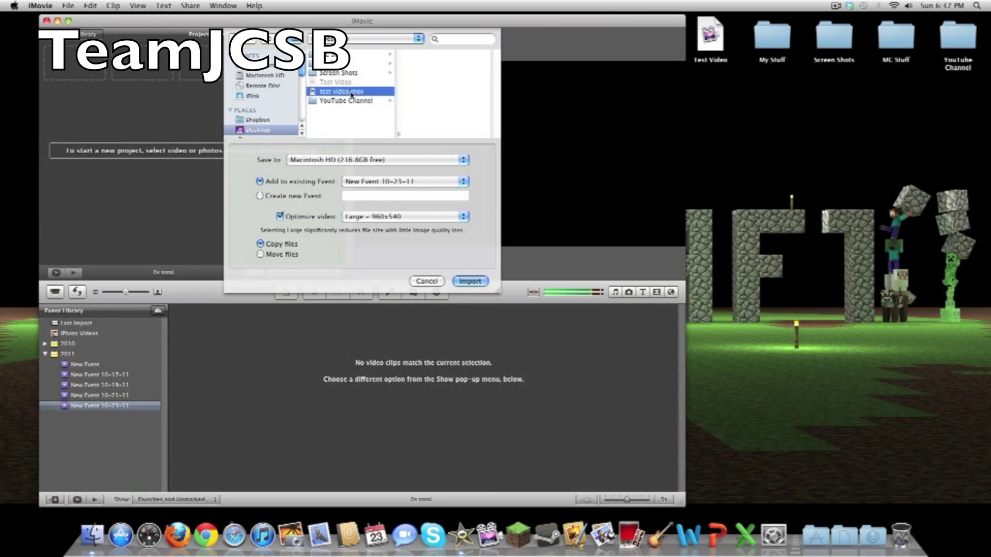
pyautogui.click(470, 282)
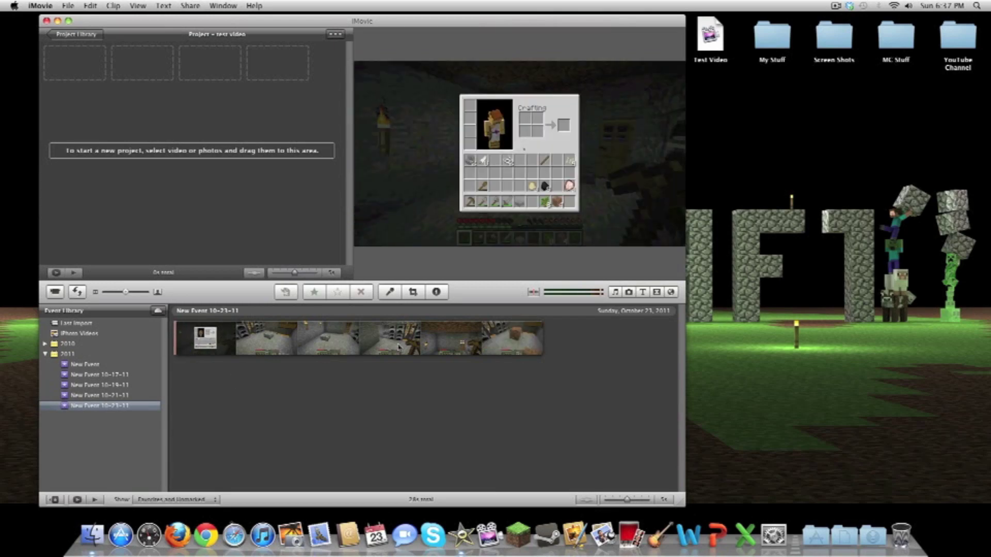
# Select the entire imported Minecraft clip and drag it into the test video project.
pyautogui.click(206, 338)
pyautogui.moveTo(241, 340); pyautogui.dragTo(357, 345)
pyautogui.moveTo(518, 351); pyautogui.dragTo(229, 109)
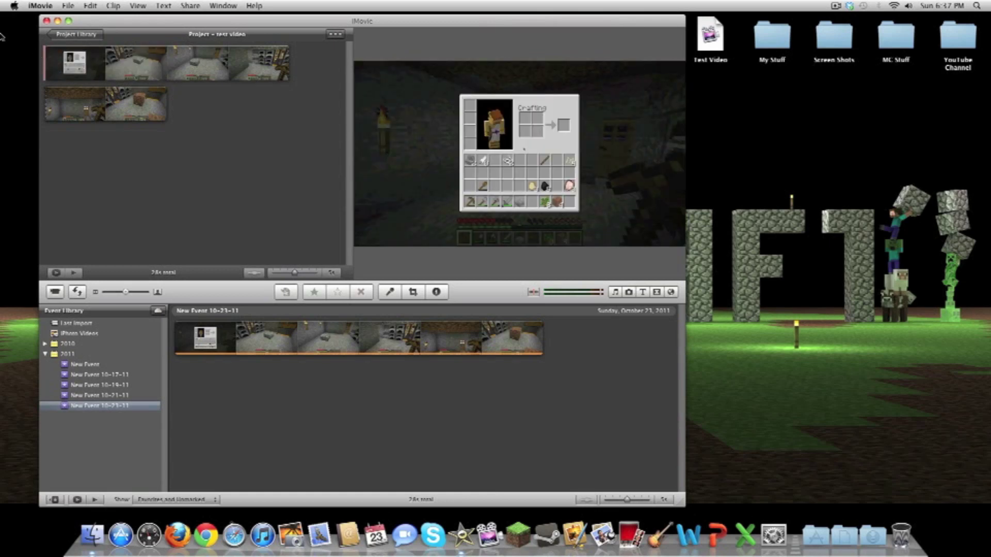
pyautogui.click(643, 292)
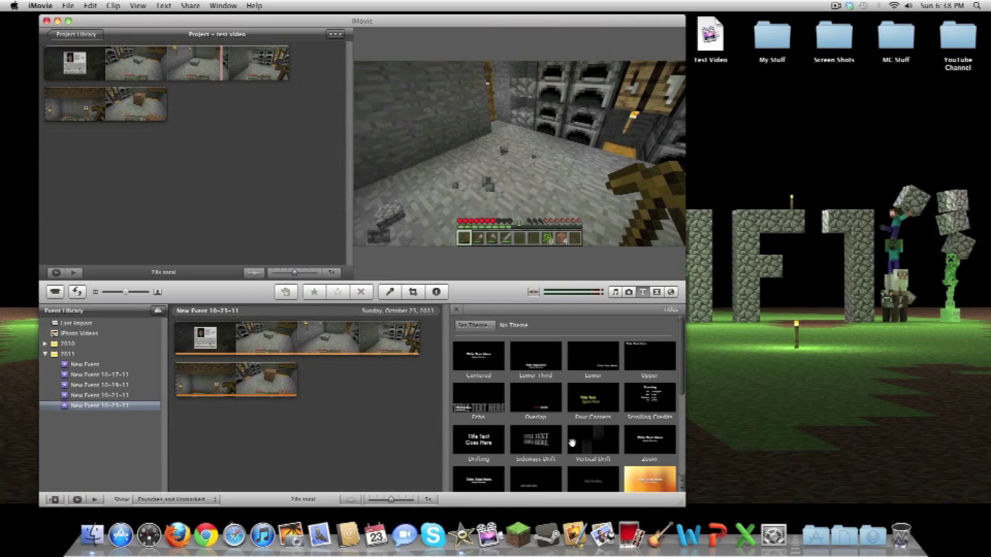
# Insert a green Vertical Drift title reading 'Team JCSB' at the project start and play it.
pyautogui.moveTo(572, 433)
pyautogui.mouseDown()
pyautogui.moveTo(137, 147)
pyautogui.moveTo(78, 164)
pyautogui.moveTo(43, 78)
pyautogui.mouseUp()
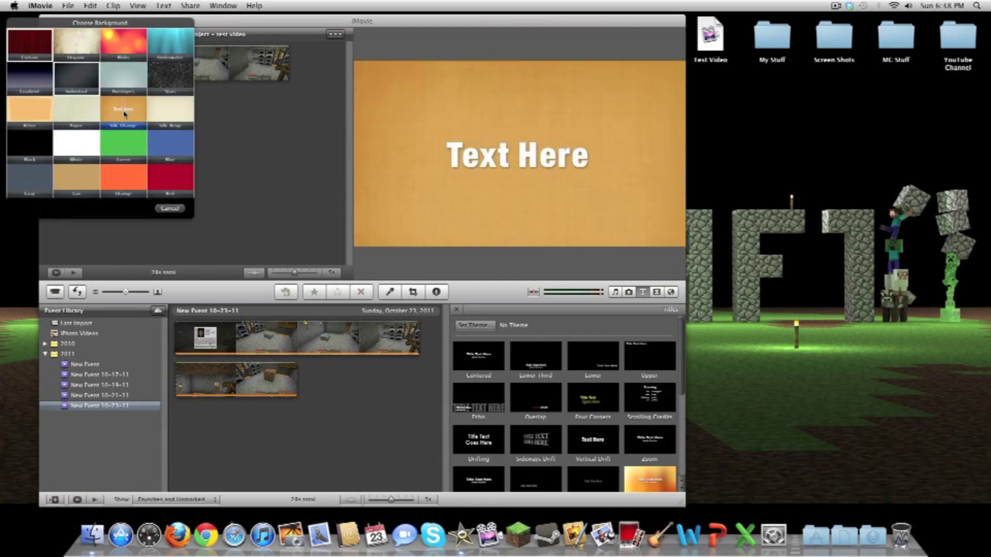
pyautogui.doubleClick(493, 150)
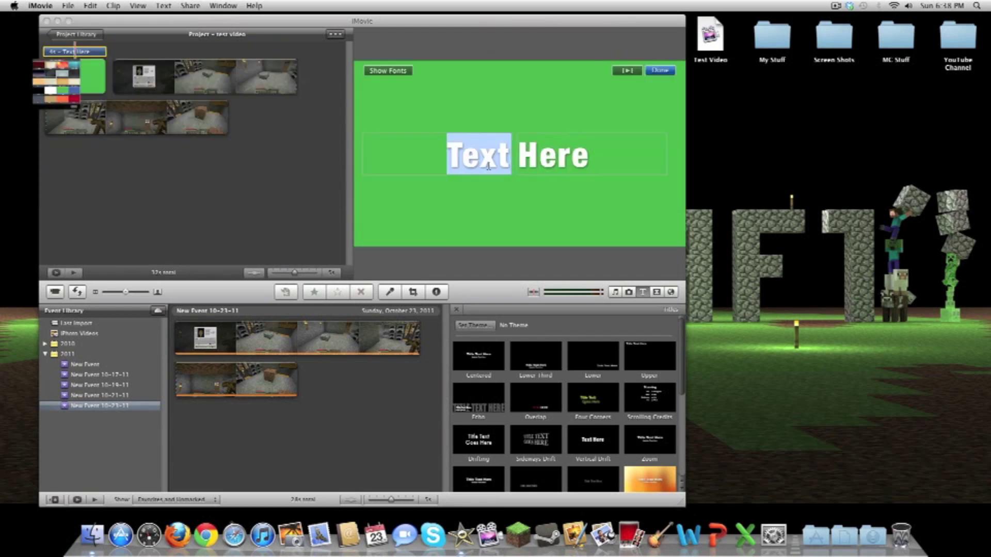
pyautogui.write('Team')
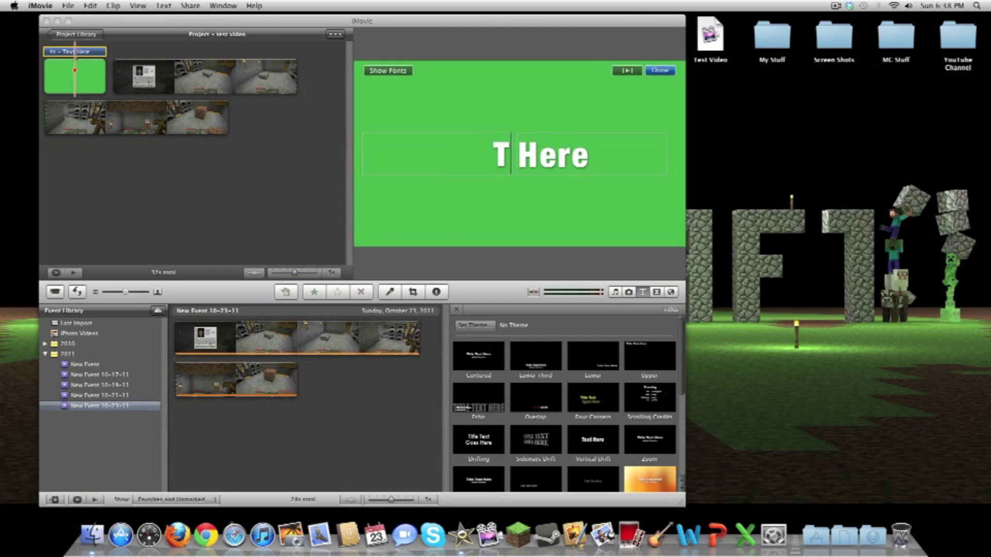
pyautogui.doubleClick(607, 149)
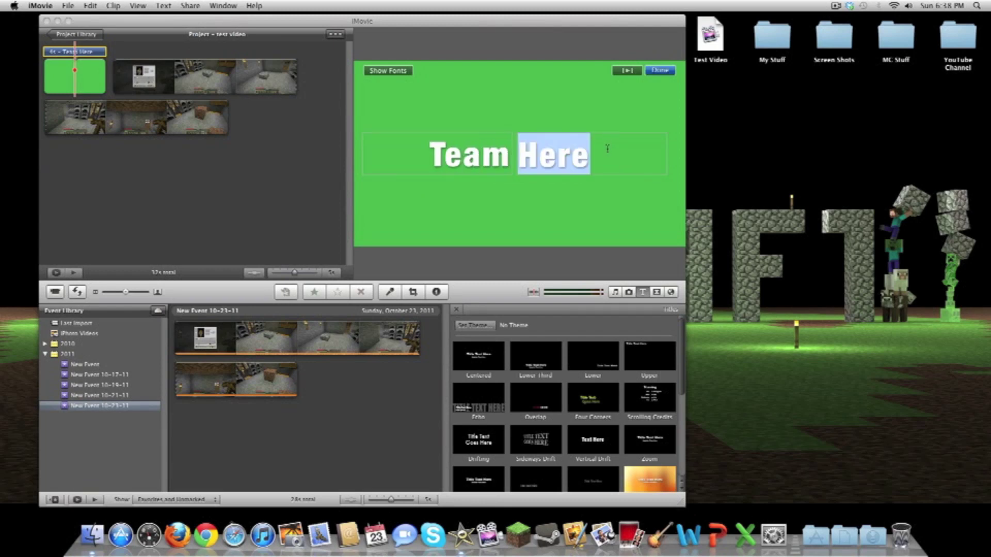
pyautogui.write('JCSB')
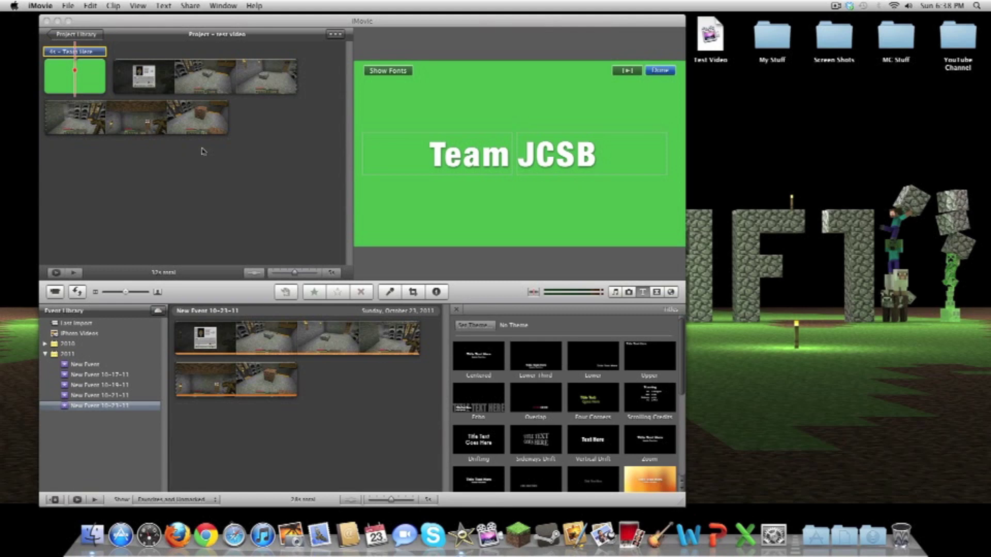
pyautogui.click(163, 197)
pyautogui.click(74, 272)
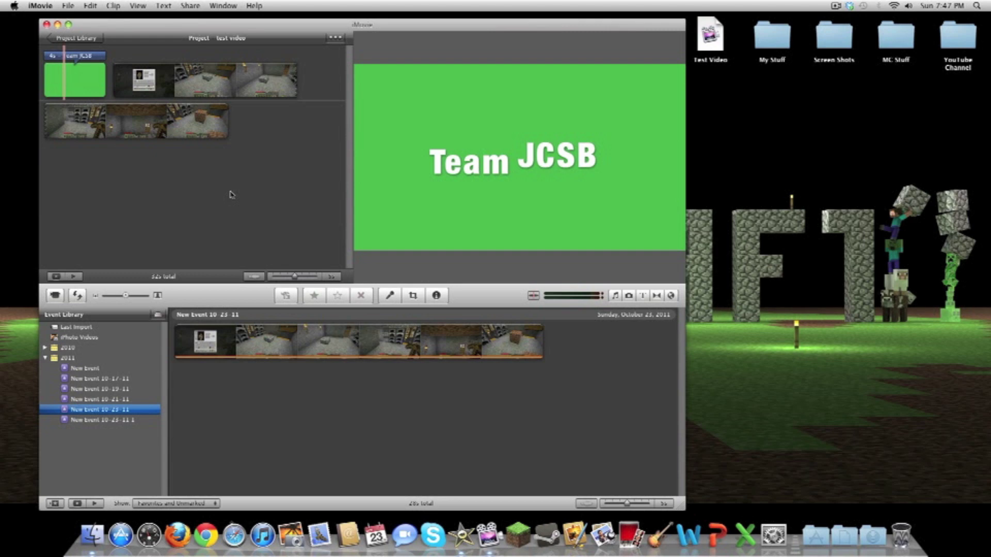
pyautogui.click(231, 195)
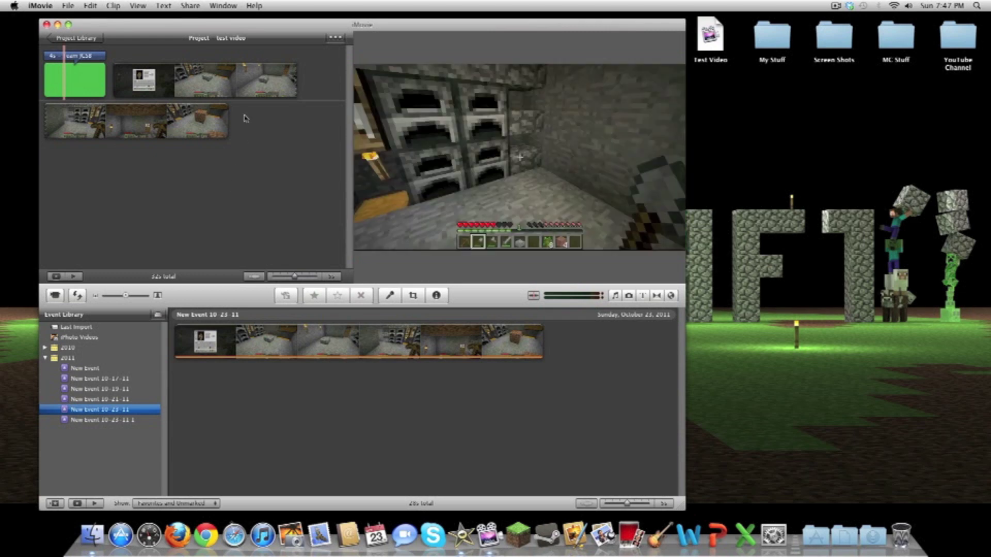
pyautogui.click(190, 6)
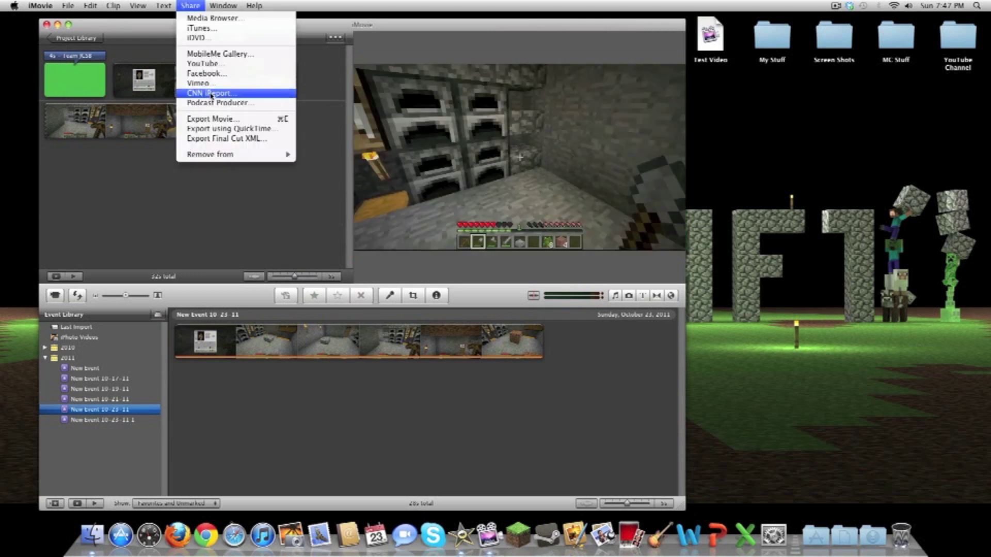
pyautogui.click(202, 64)
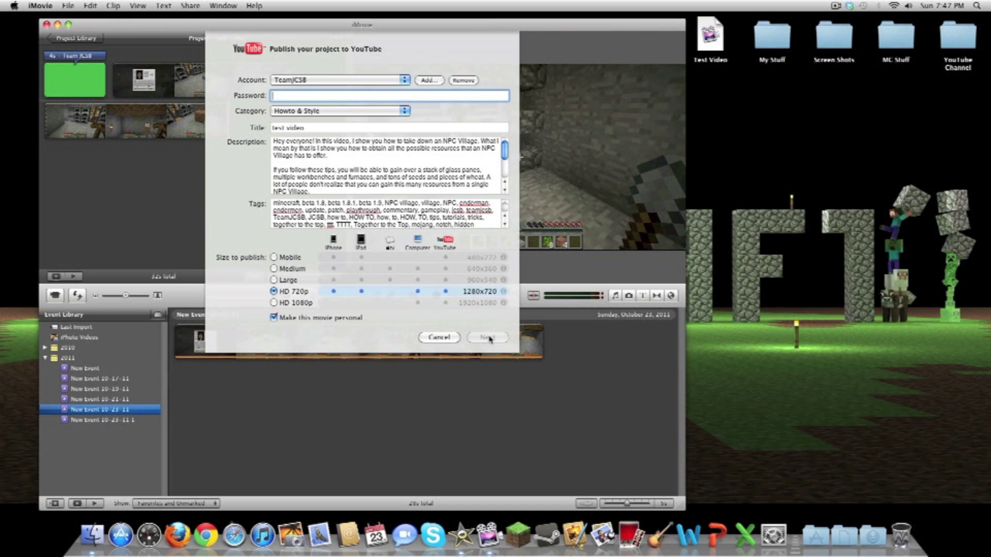
pyautogui.click(438, 337)
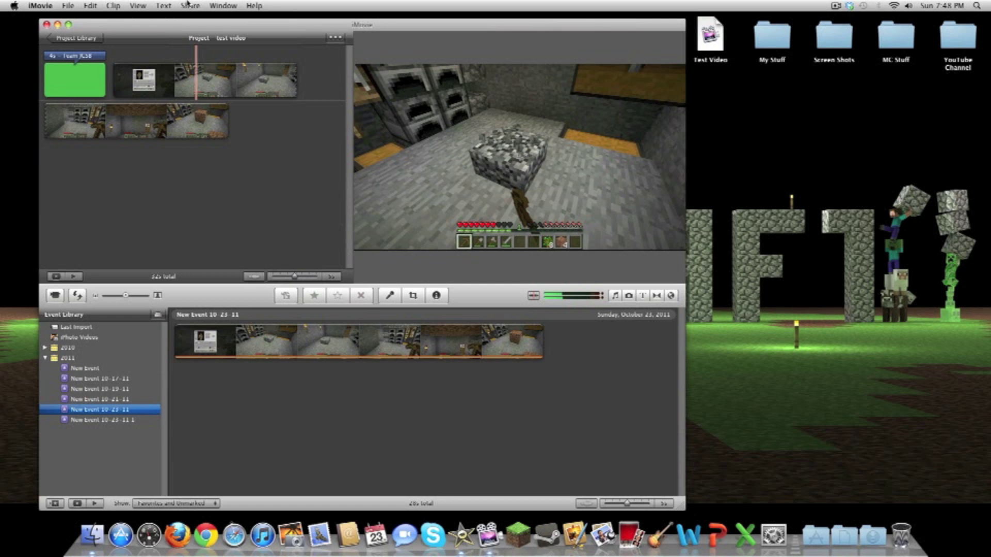
# Export the project as 'test video final' in HD 720p to the Desktop.
pyautogui.click(191, 5)
pyautogui.click(210, 119)
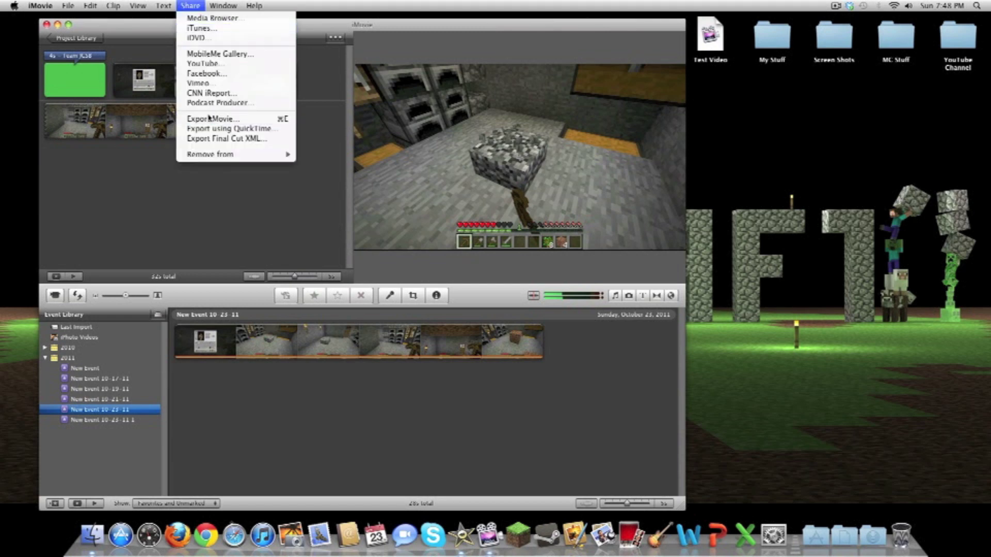
pyautogui.click(369, 49)
pyautogui.write('final')
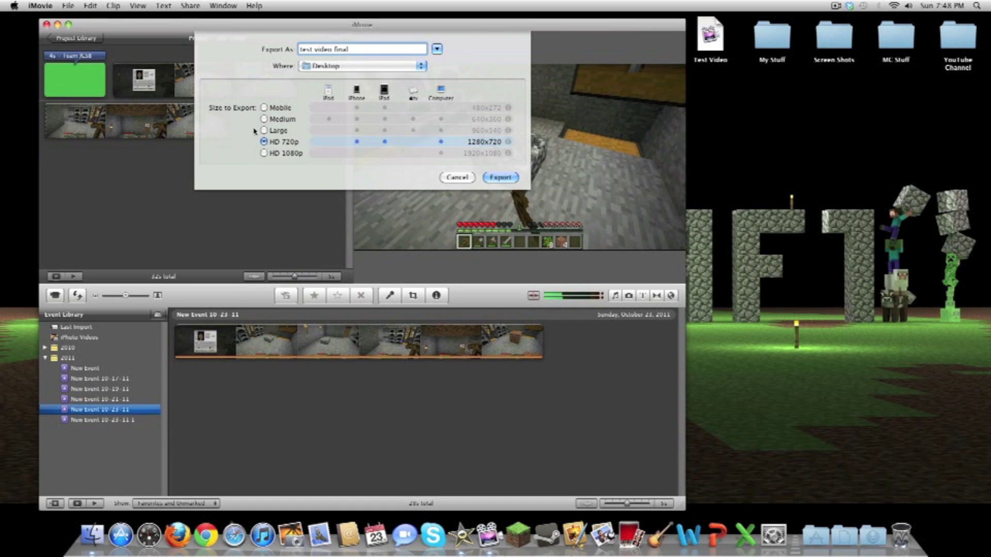
pyautogui.click(500, 177)
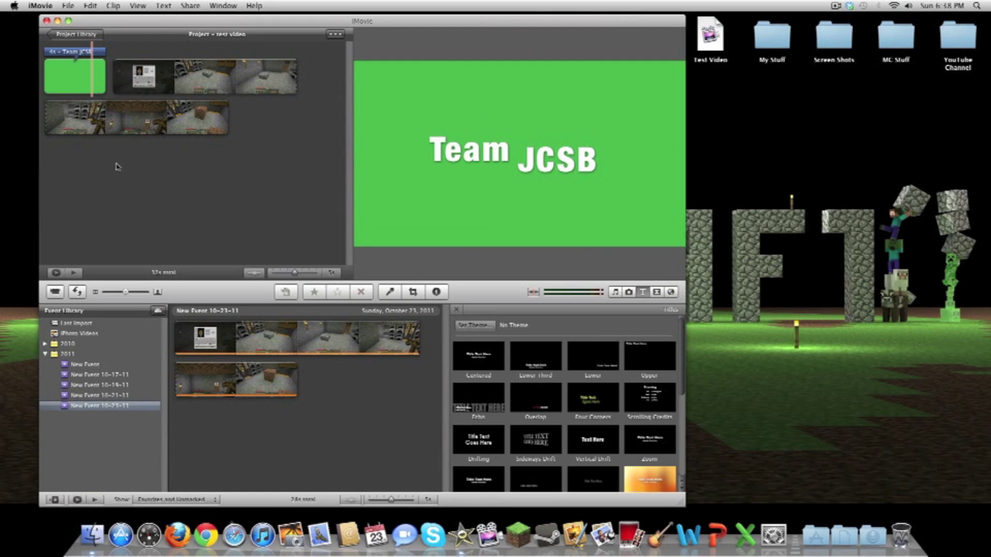
# Quit iMovie from the iMovie menu, leaving the desktop with test video.mov visible.
pyautogui.click(41, 6)
pyautogui.click(52, 125)
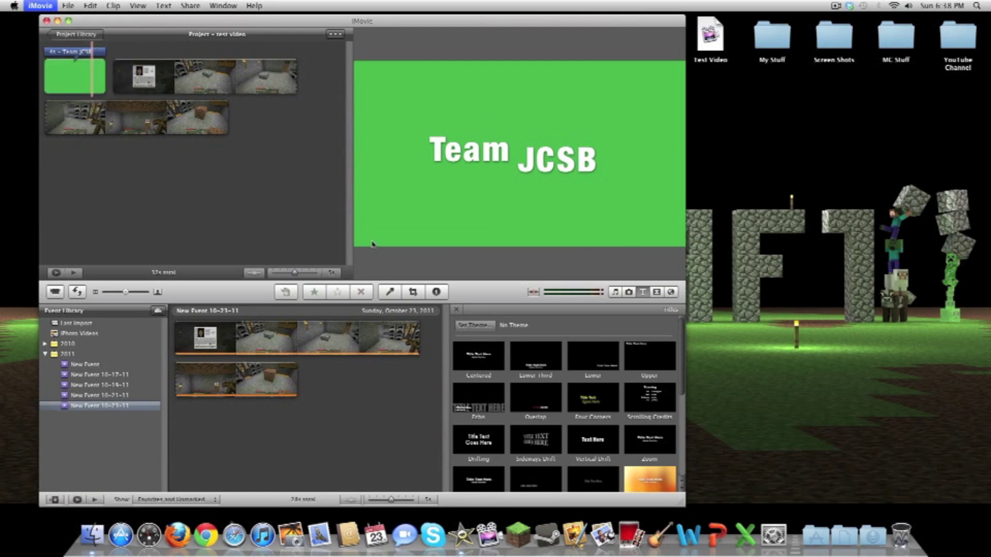